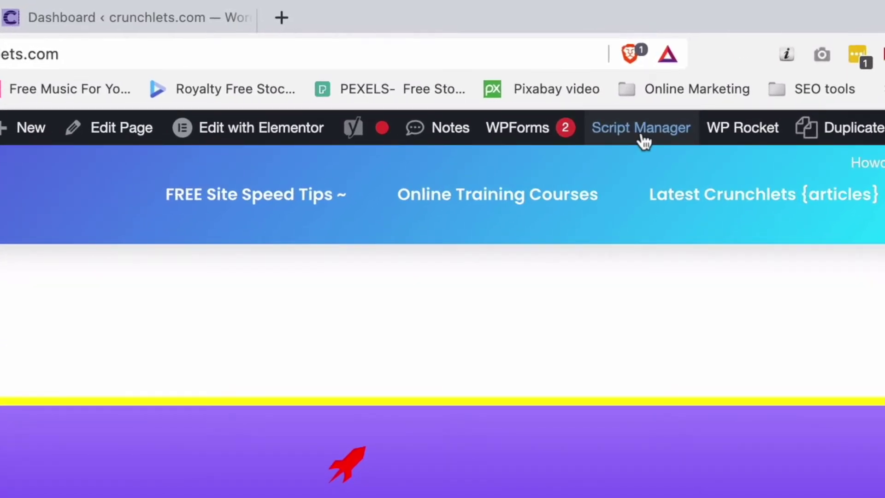
Open the Perfmatters Script Manager for the home page from the admin bar
left_click(642, 136)
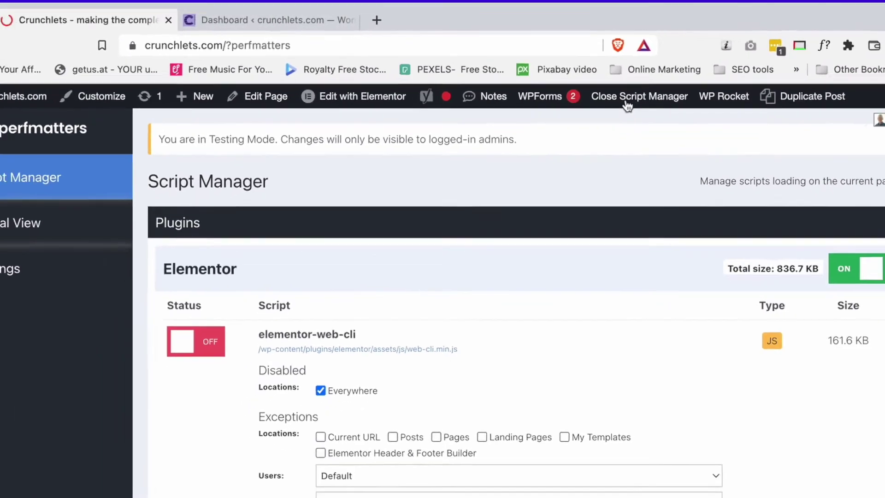
Highlight the Testing Mode notice and scroll to elementor-web-cli's disabled-everywhere settings
scroll(586, 146, "down", 1)
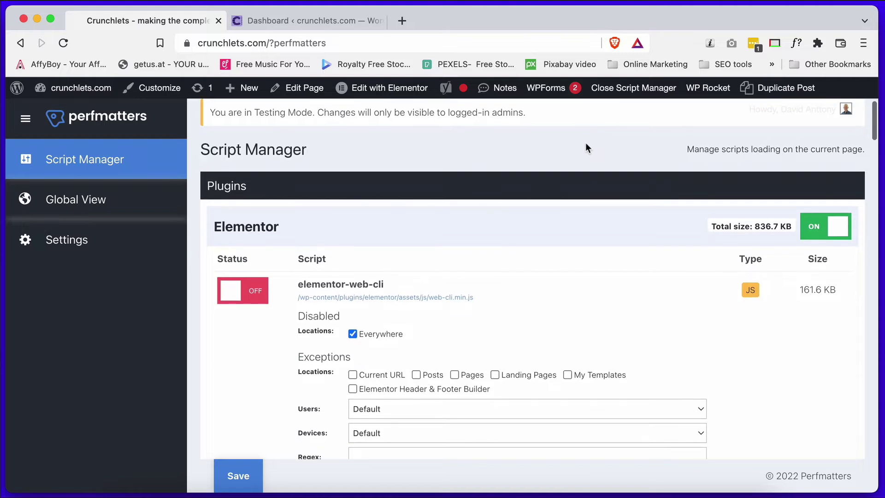
left_click_drag(555, 112, 211, 114)
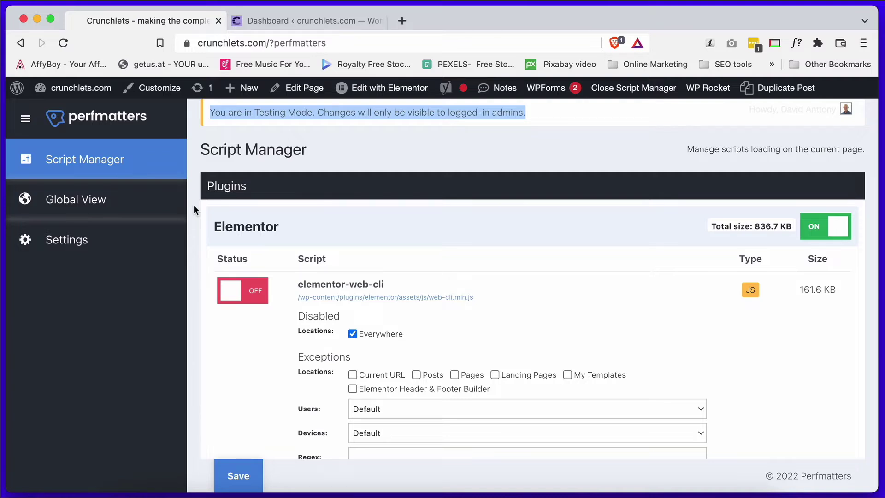
scroll(194, 210, "down", 1)
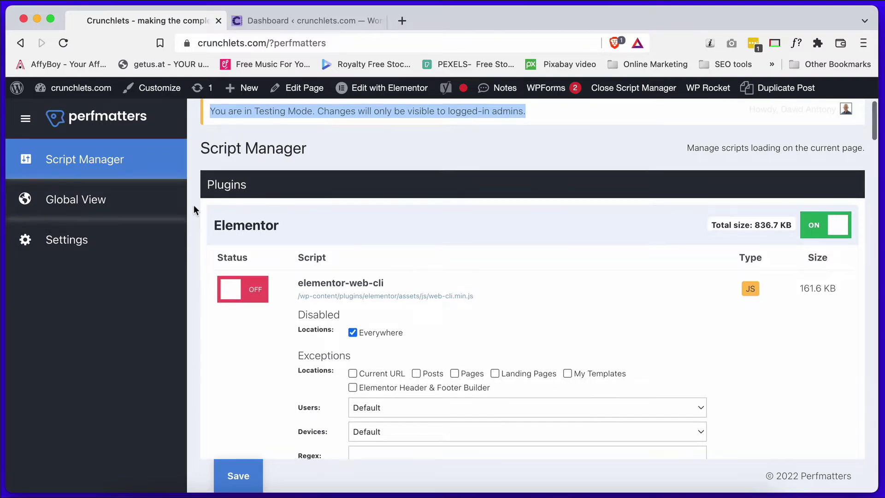
scroll(194, 205, "down", 3)
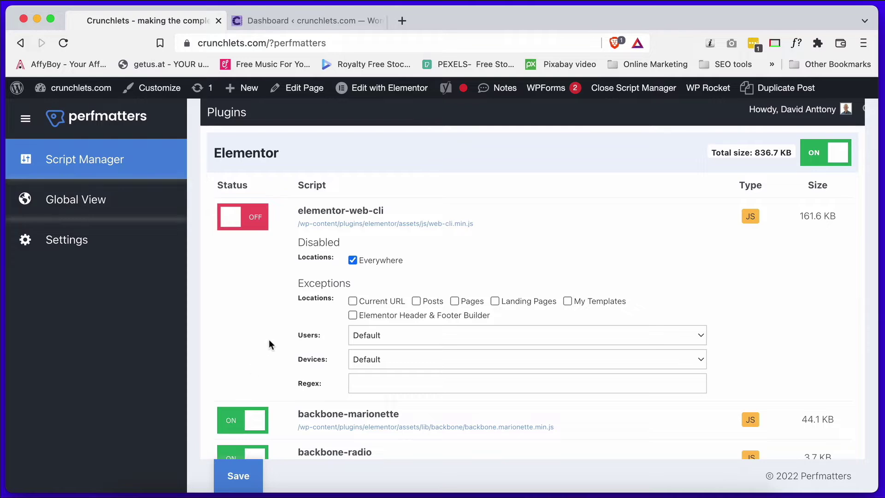
scroll(269, 344, "down", 1)
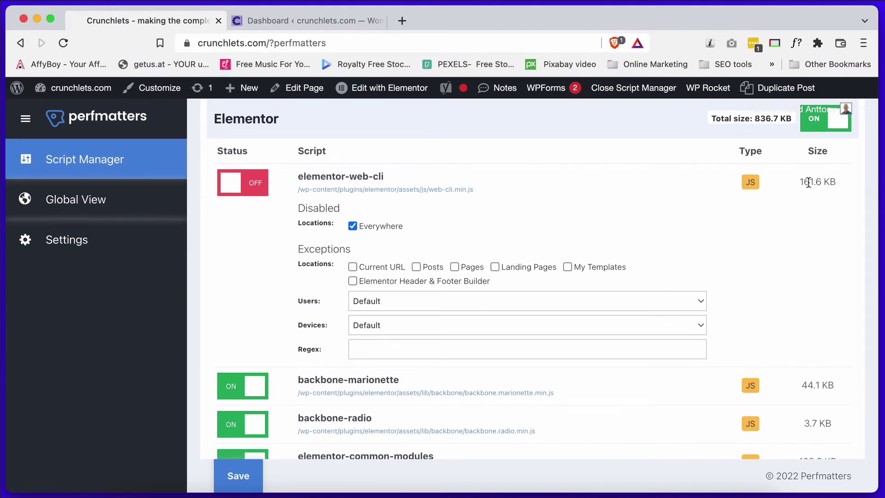
double_click(809, 183)
scroll(816, 212, "down", 4)
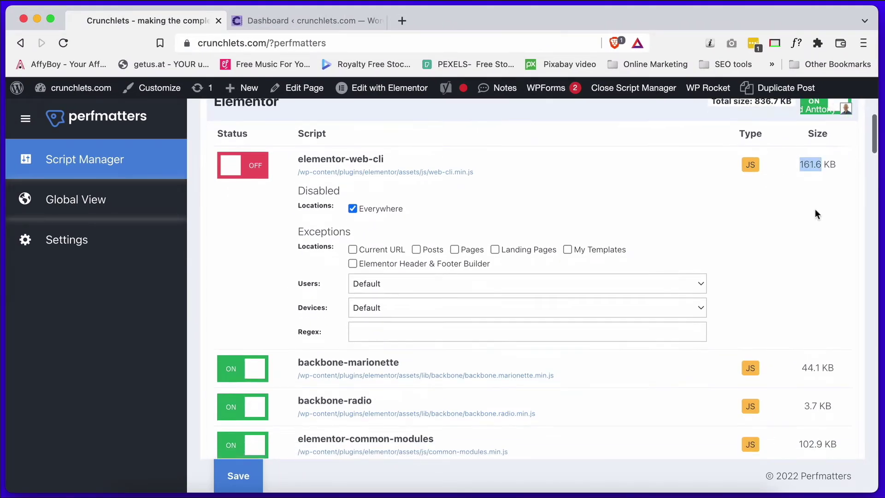
scroll(815, 208, "down", 6)
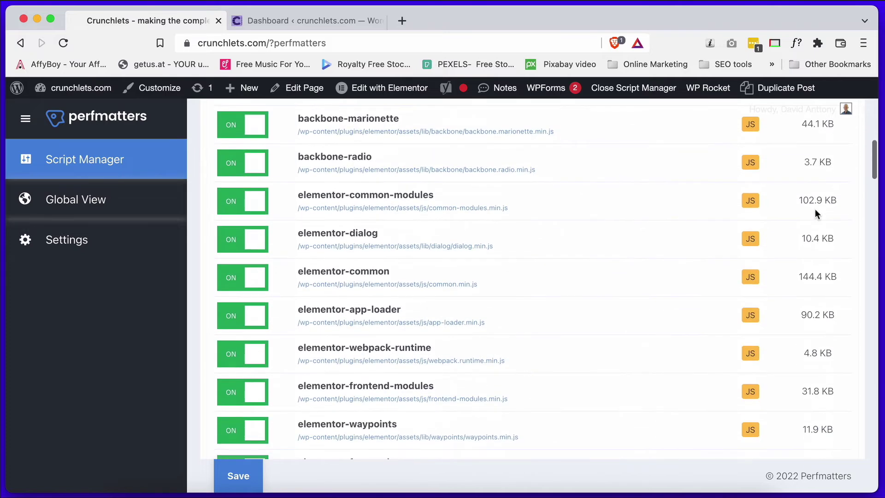
scroll(816, 209, "down", 7)
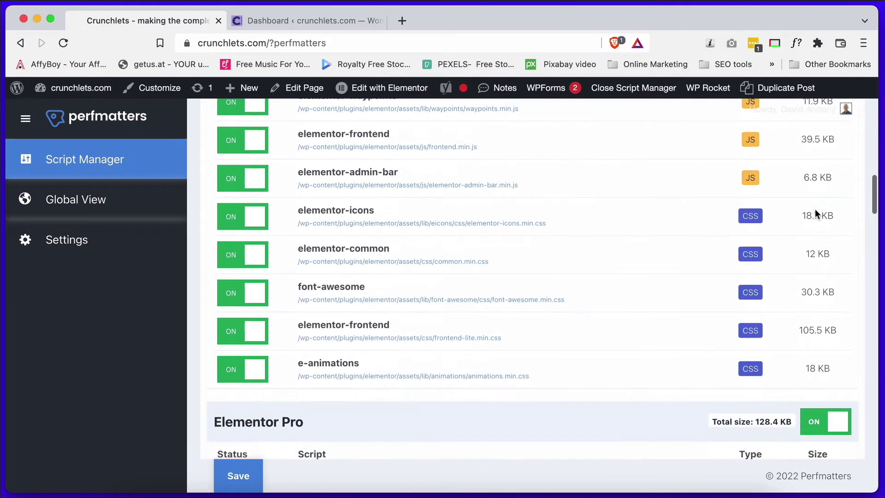
scroll(815, 209, "down", 8)
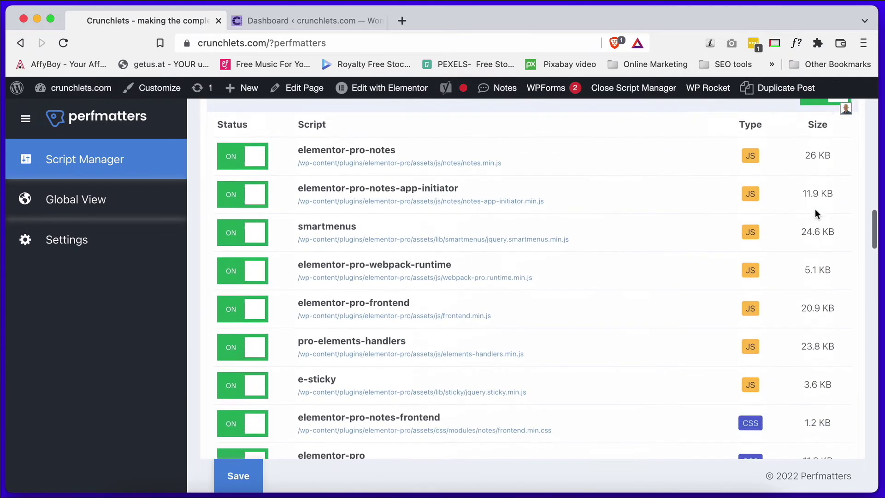
scroll(816, 213, "down", 1)
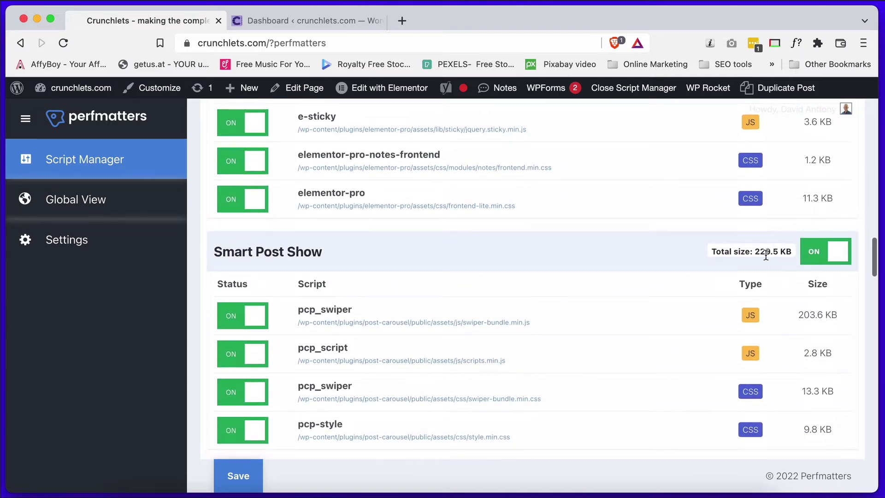
scroll(609, 264, "down", 1)
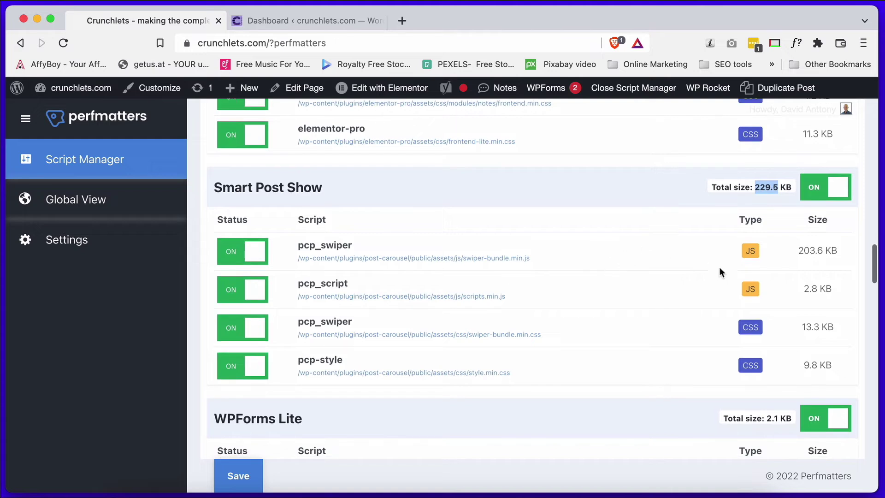
left_click_drag(799, 252, 831, 366)
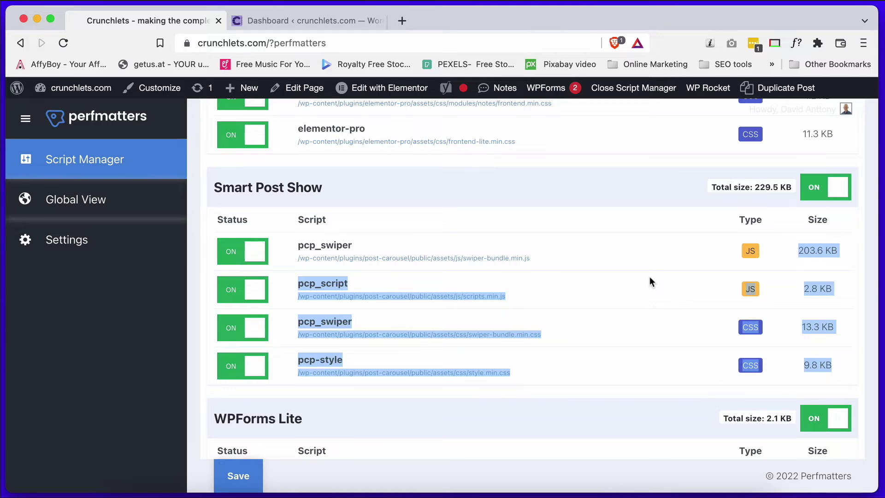
scroll(650, 281, "down", 5)
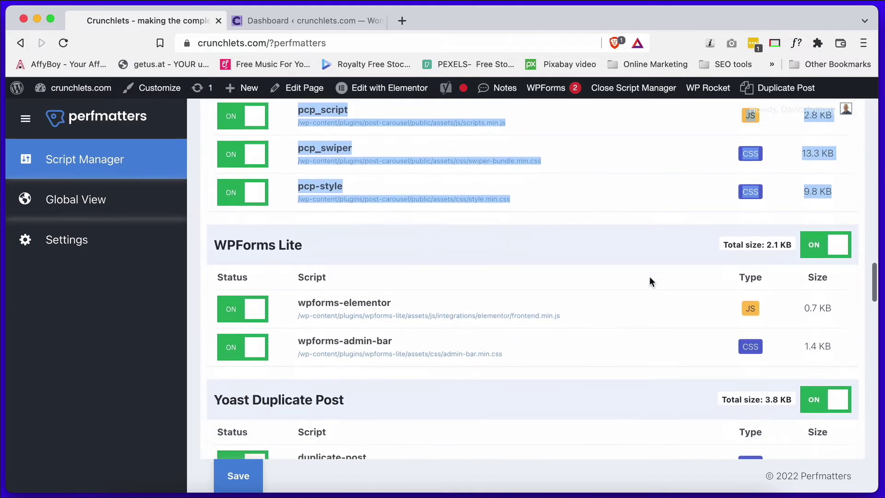
scroll(649, 277, "down", 17)
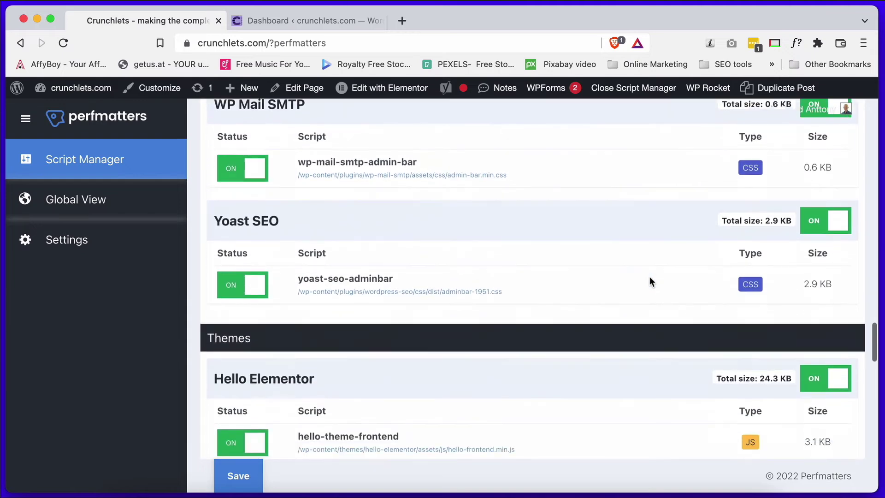
scroll(649, 275, "down", 14)
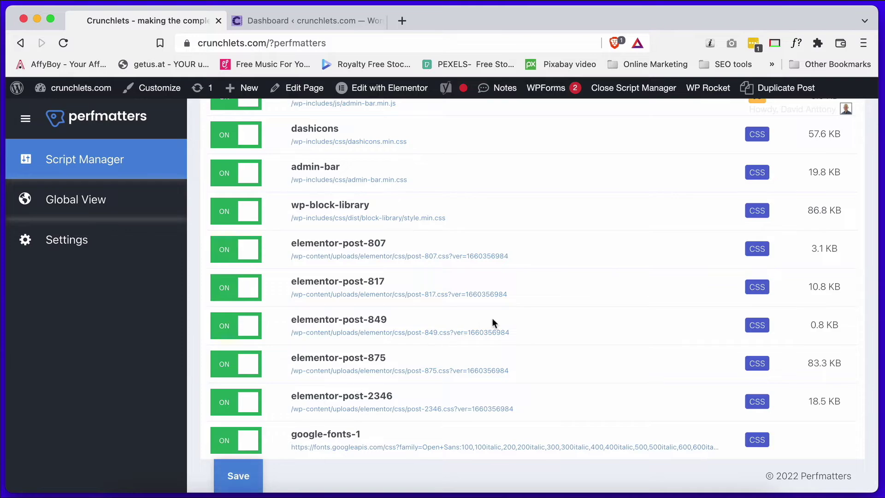
scroll(492, 317, "up", 20)
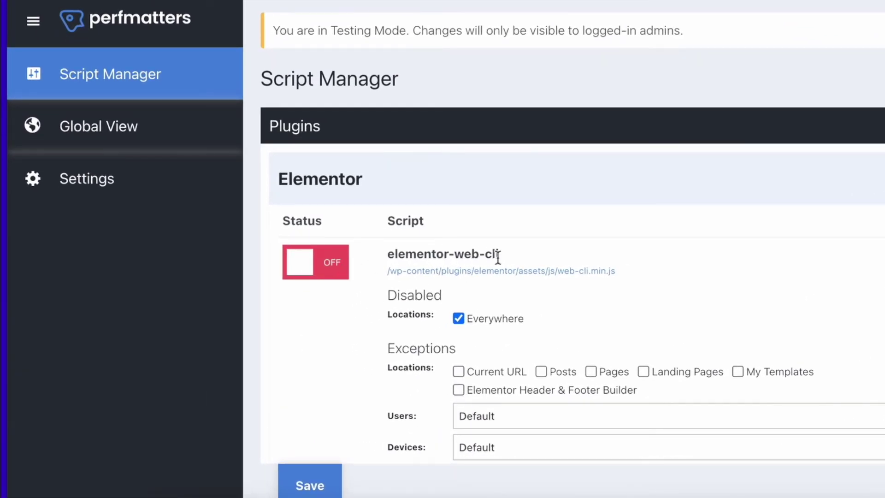
Highlight elementor-web-cli and check the Global View of disabled scripts
left_click_drag(498, 257, 401, 257)
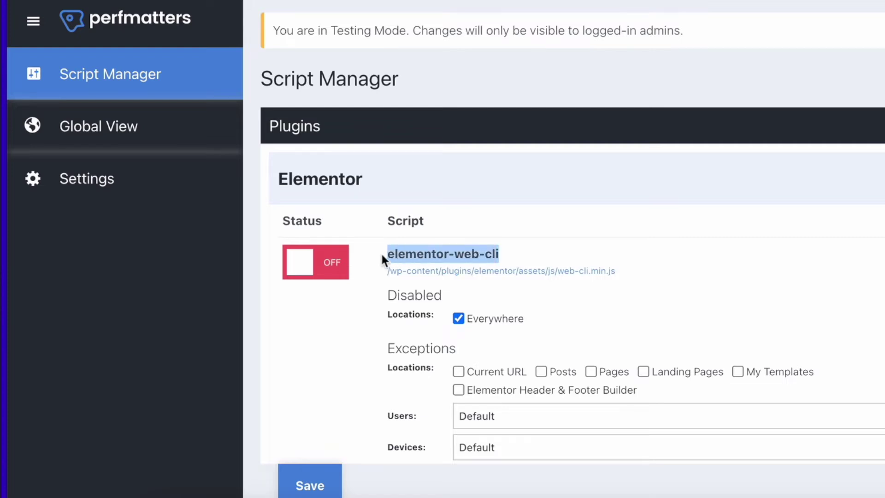
left_click(131, 135)
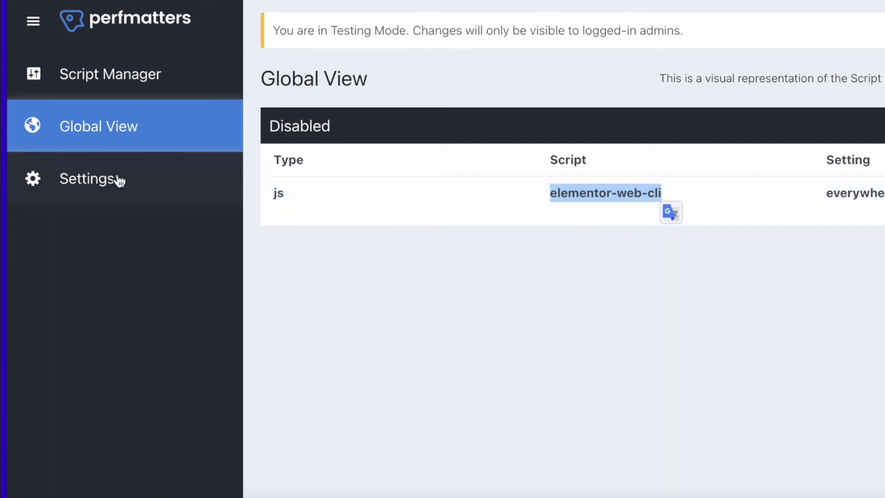
left_click(96, 187)
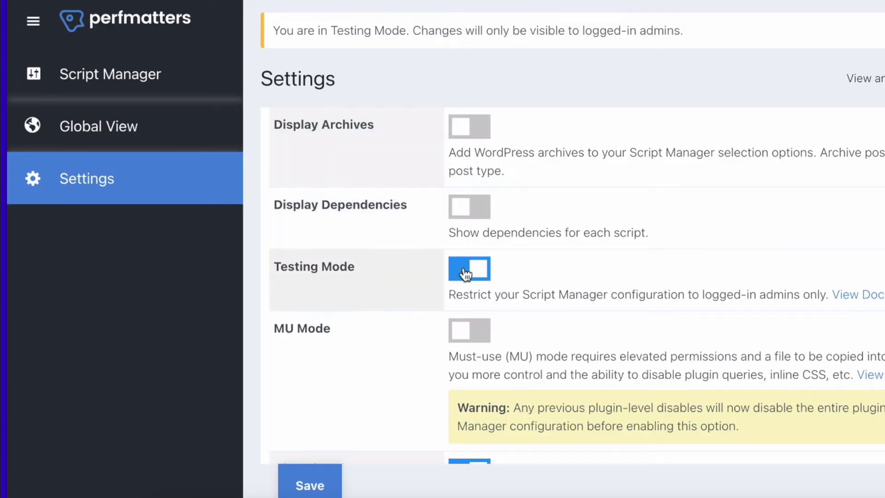
Toggle Testing Mode off and on twice, leaving it enabled, then return to the Dashboard
left_click(464, 275)
left_click(465, 275)
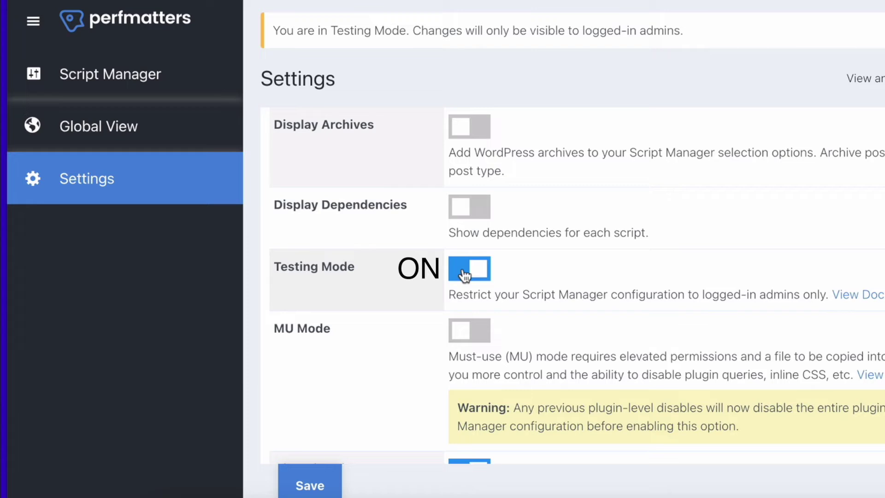
left_click(465, 275)
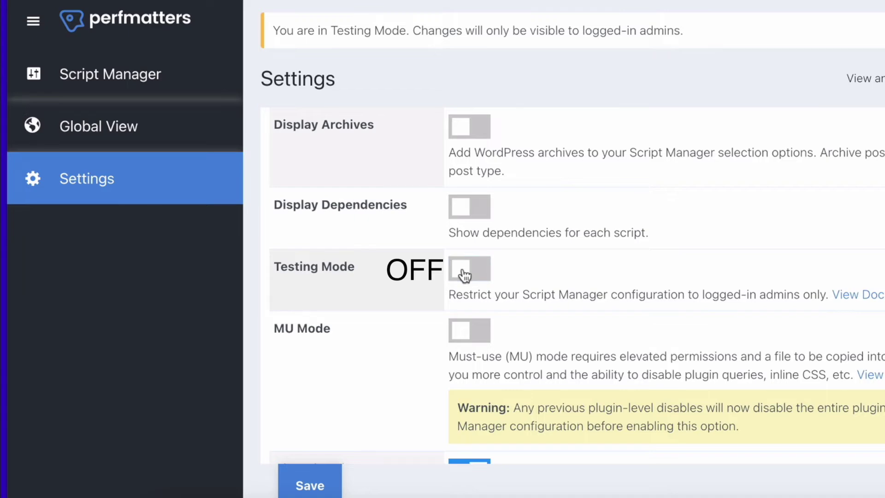
left_click(465, 275)
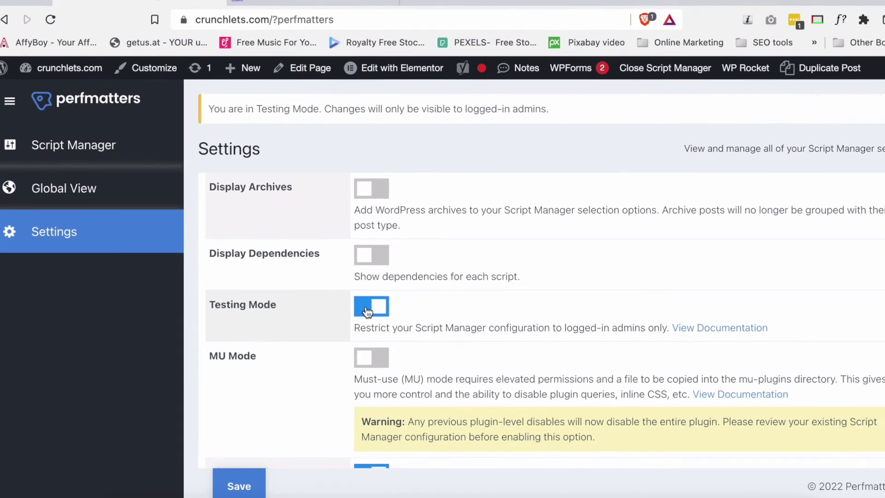
left_click(278, 20)
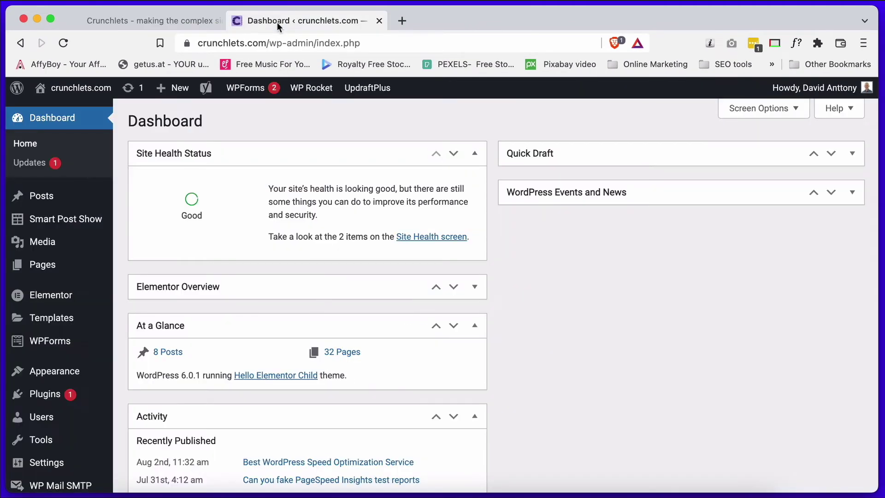
Go from the Dashboard through Settings to the Perfmatters Options General tab
scroll(56, 242, "down", 3)
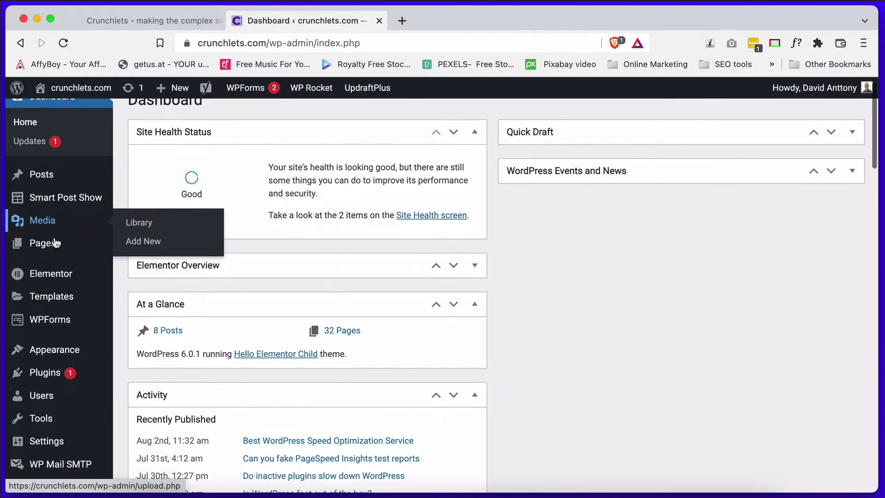
mouse_move(48, 396)
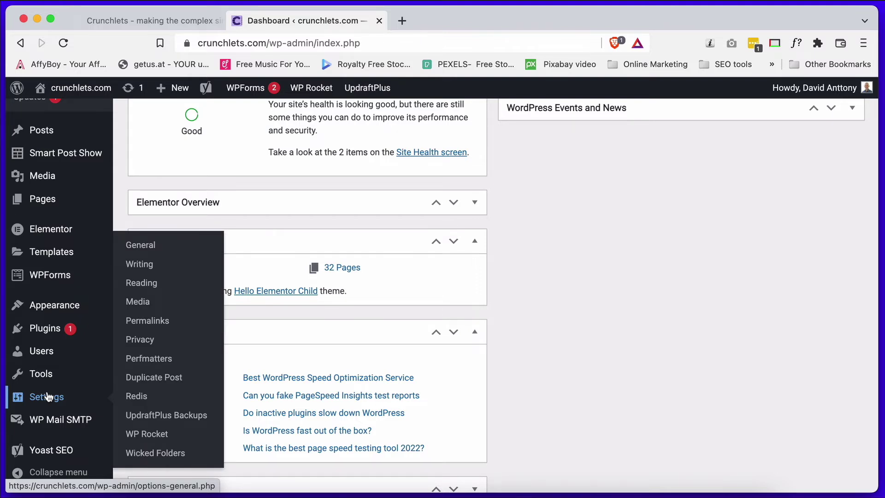
left_click(141, 358)
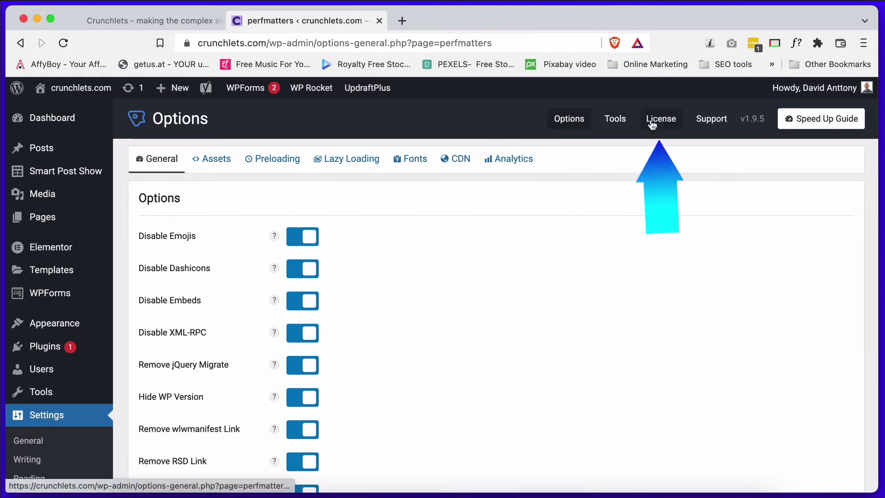
scroll(464, 259, "down", 1)
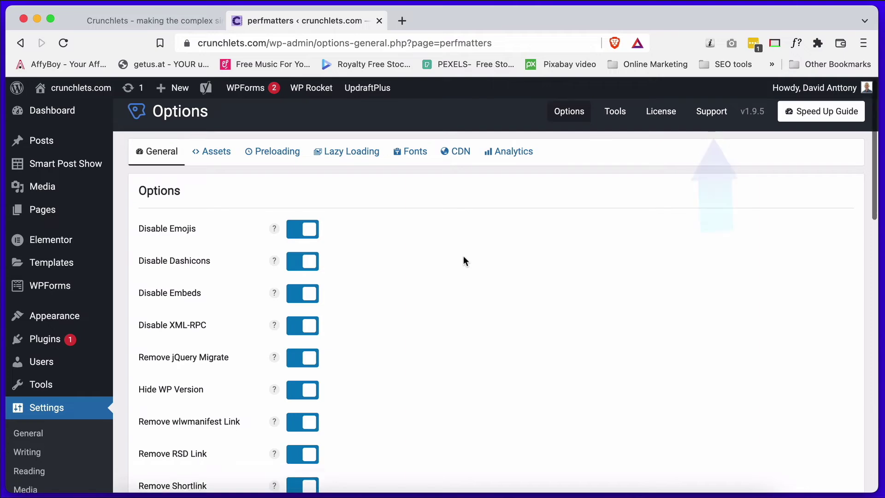
scroll(464, 258, "down", 2)
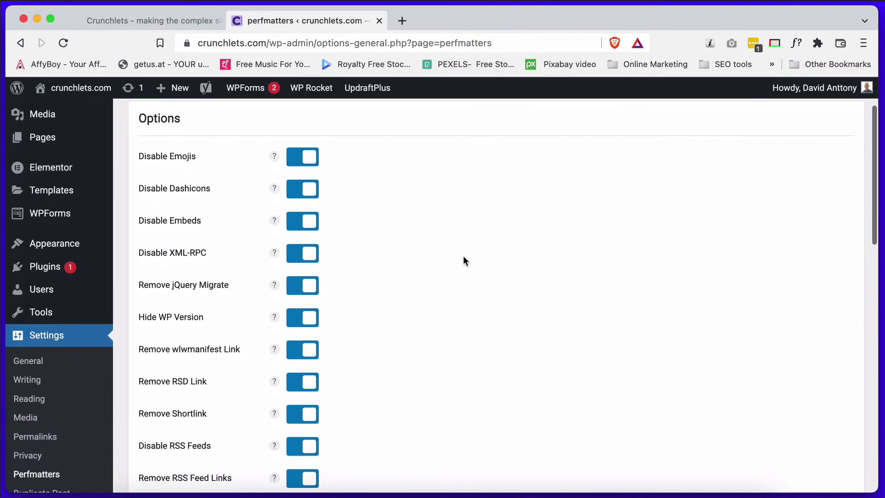
left_click(297, 161)
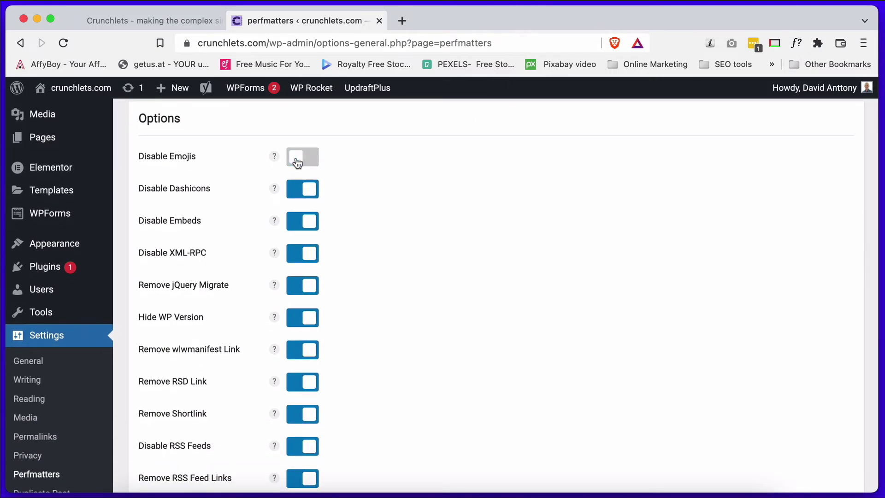
left_click(297, 161)
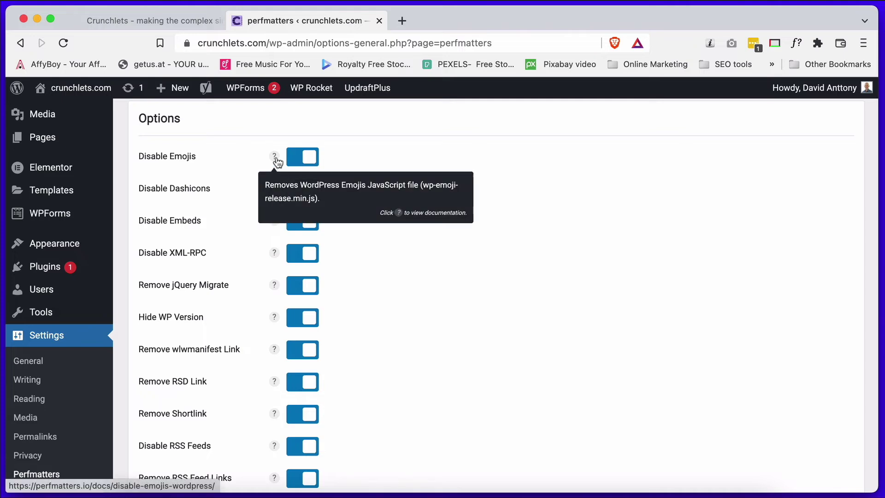
mouse_move(275, 161)
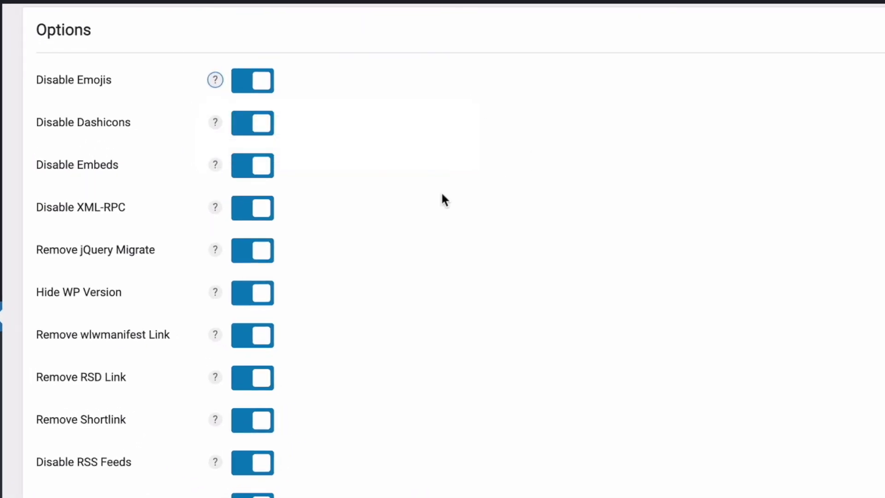
scroll(442, 194, "down", 4)
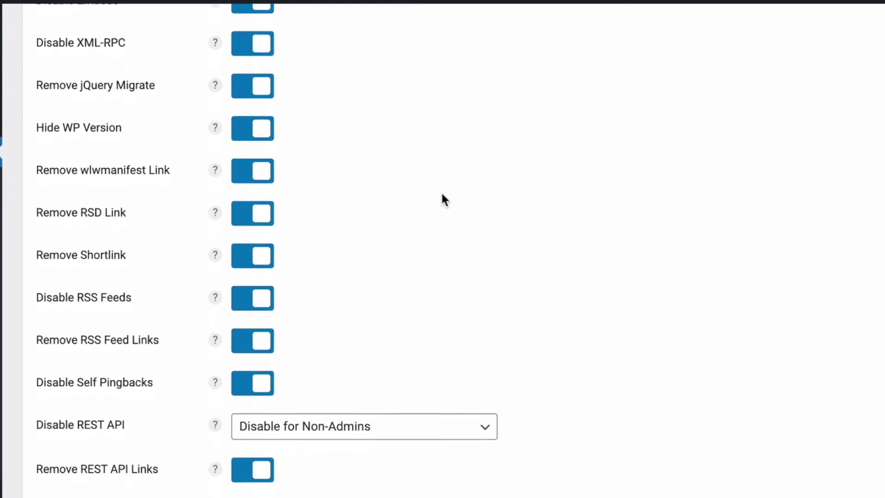
scroll(442, 195, "down", 4)
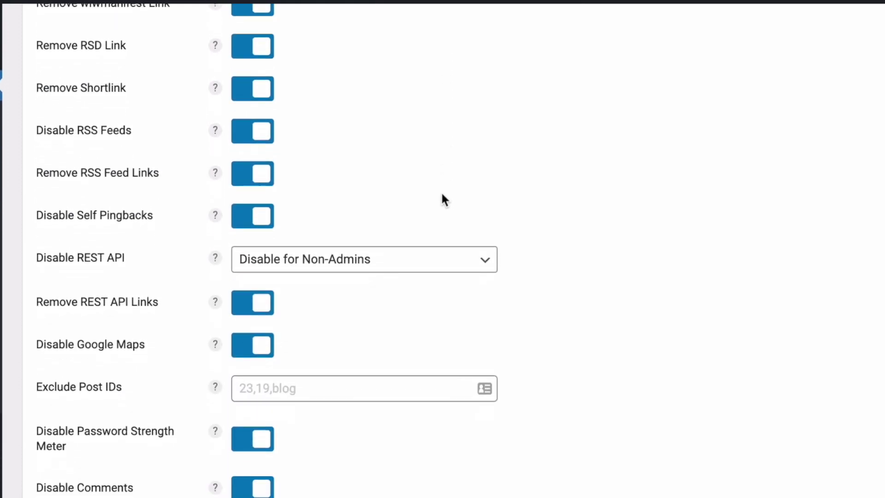
scroll(442, 194, "down", 4)
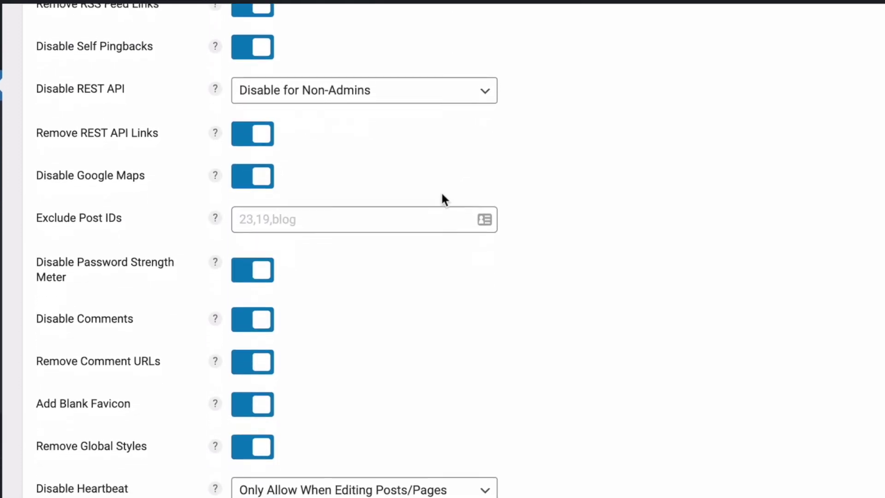
scroll(441, 190, "down", 3)
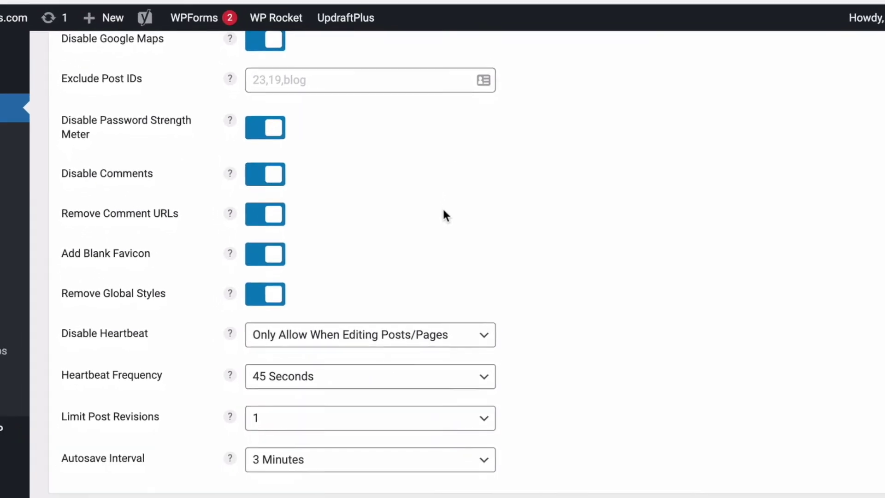
scroll(445, 214, "down", 4)
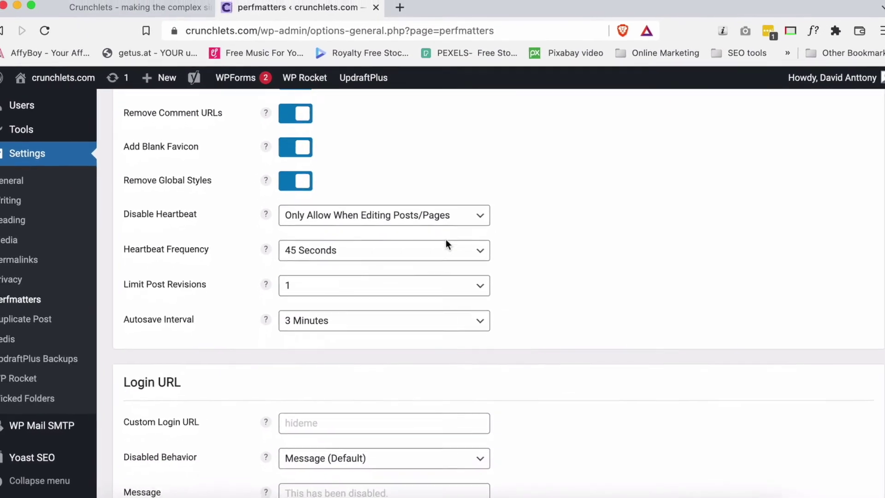
scroll(446, 240, "down", 3)
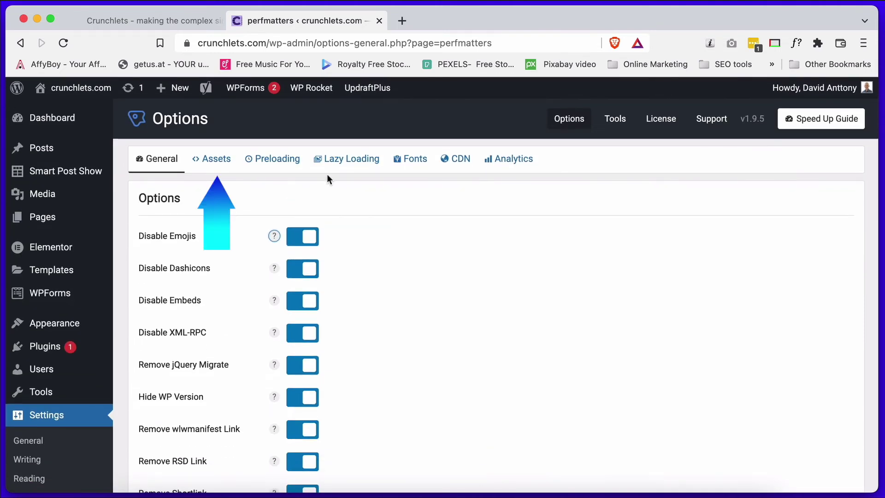
On the Assets tab, toggle Script Manager off and back on, then save the settings
left_click(221, 161)
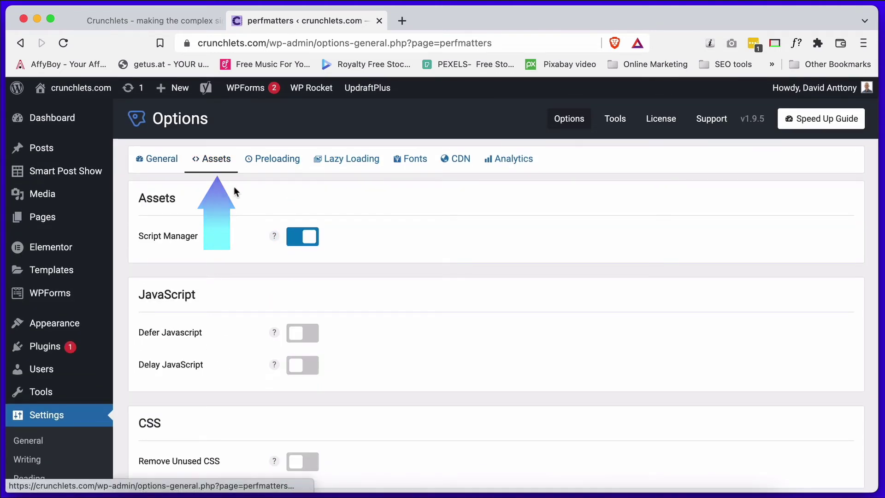
left_click(299, 241)
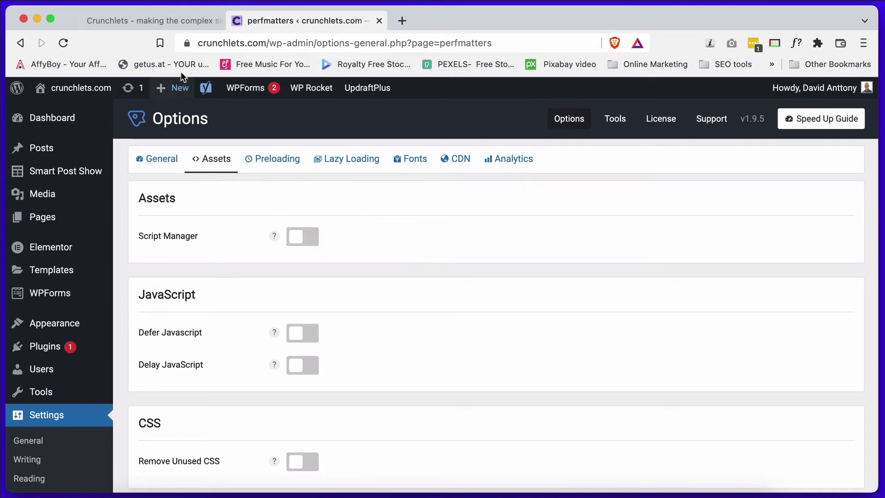
left_click(162, 20)
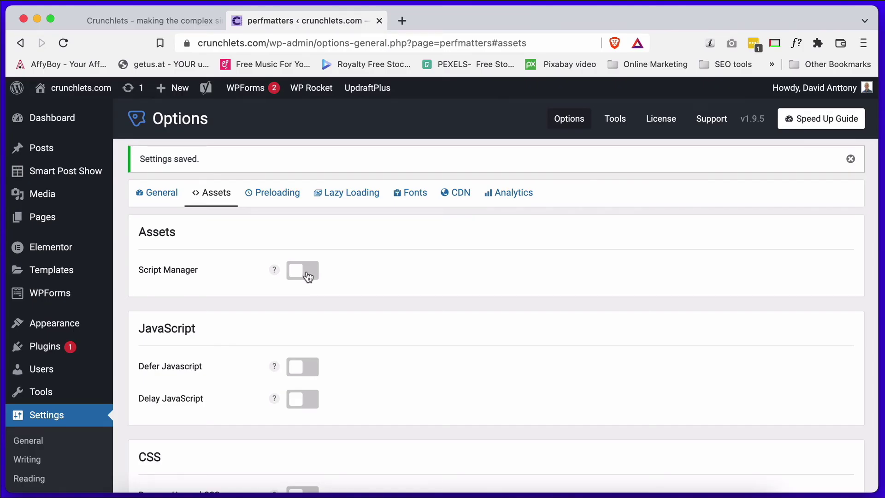
left_click(314, 274)
scroll(413, 305, "down", 15)
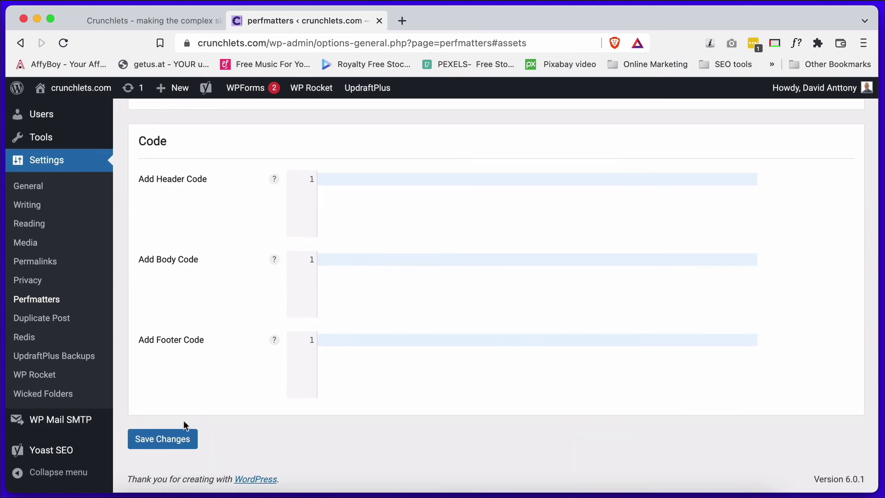
left_click(177, 438)
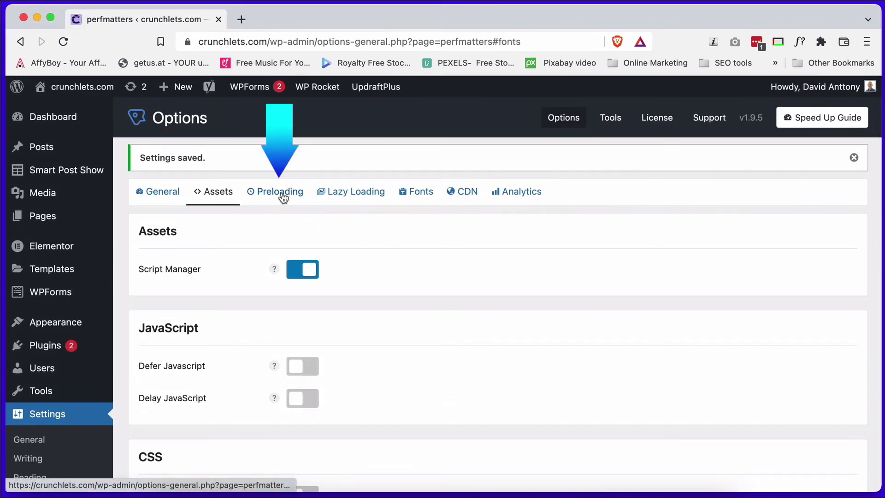
Browse Preloading, Lazy Loading and Fonts, ending on CDN with rewrite off and URL empty
left_click(283, 199)
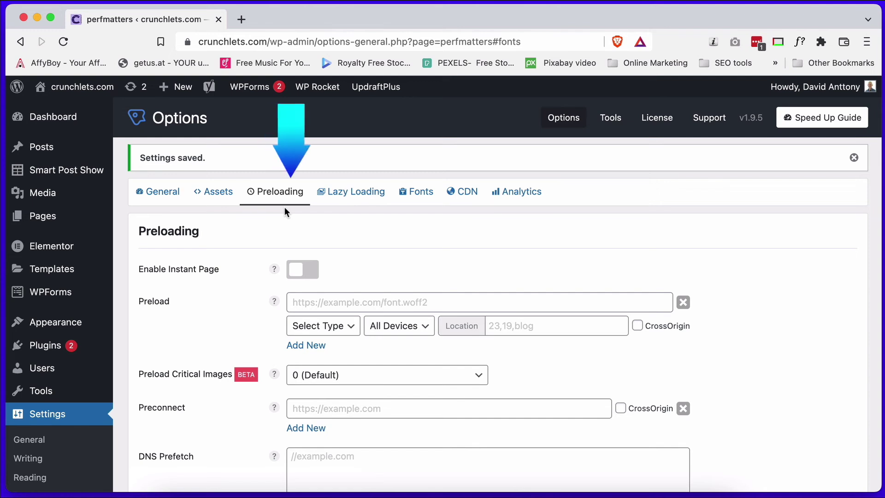
left_click(341, 192)
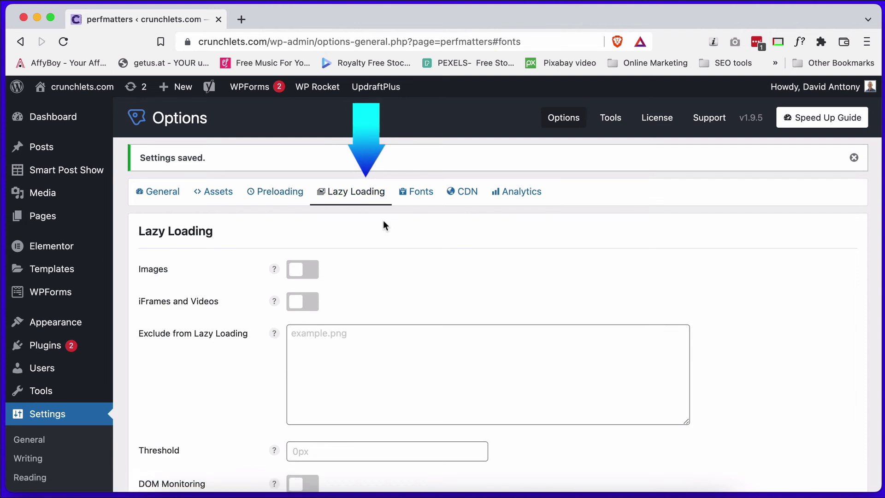
left_click(415, 192)
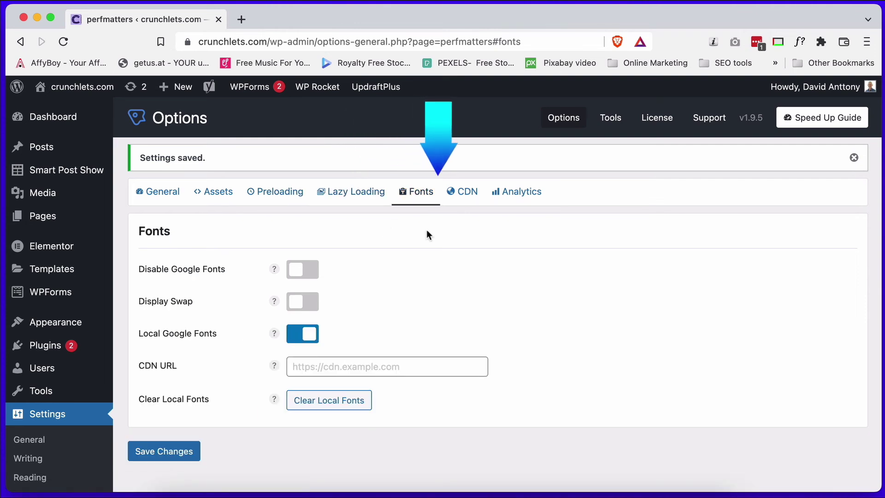
left_click(463, 203)
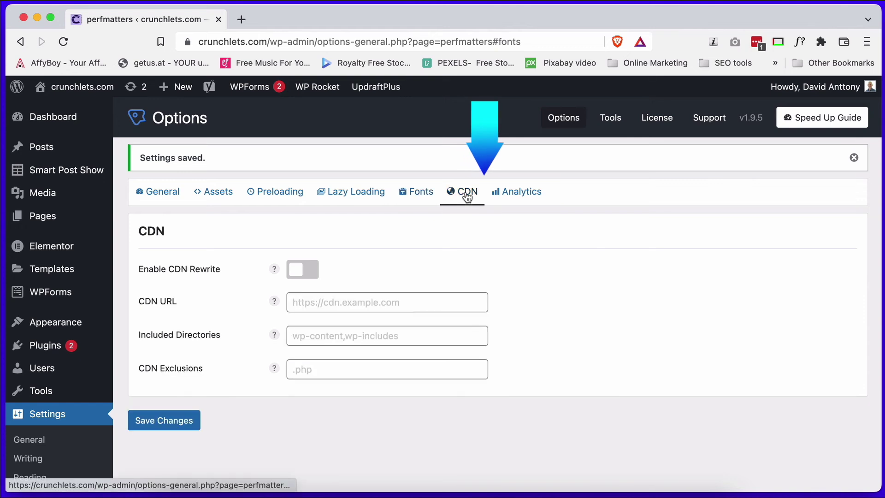